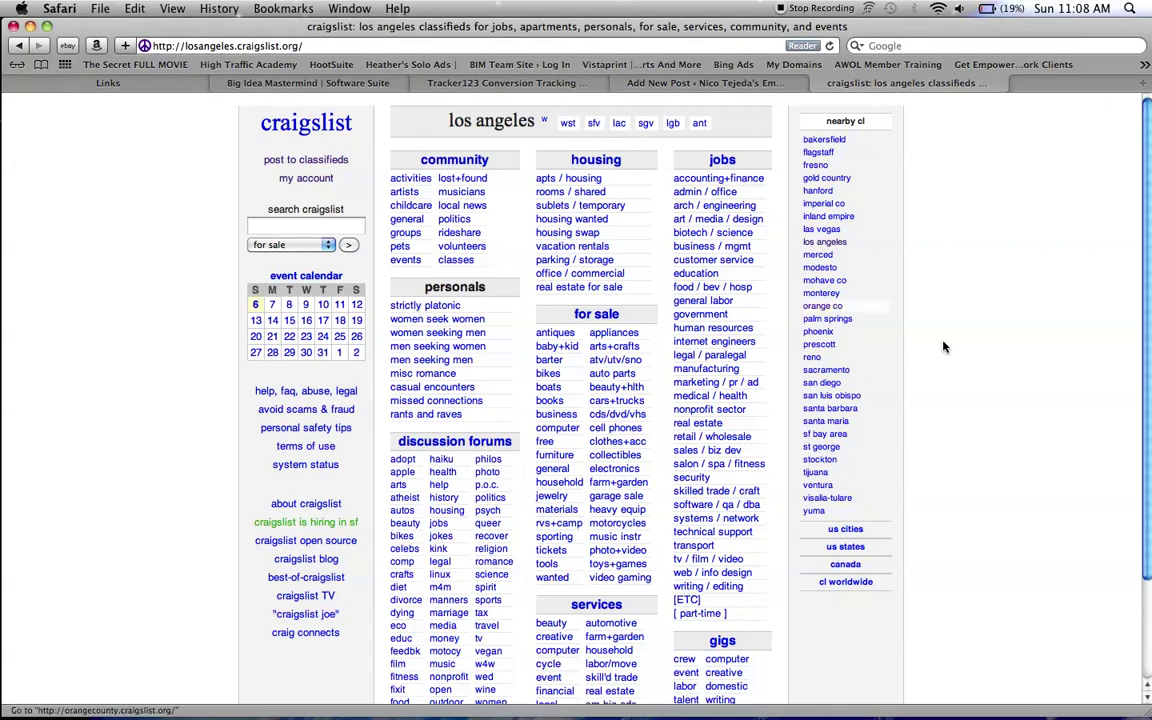
# - Open the Los Angeles craigslist site from the list of US cities
pyautogui.scroll(-2, 1149, 428)
pyautogui.scroll(-1, 1149, 428)
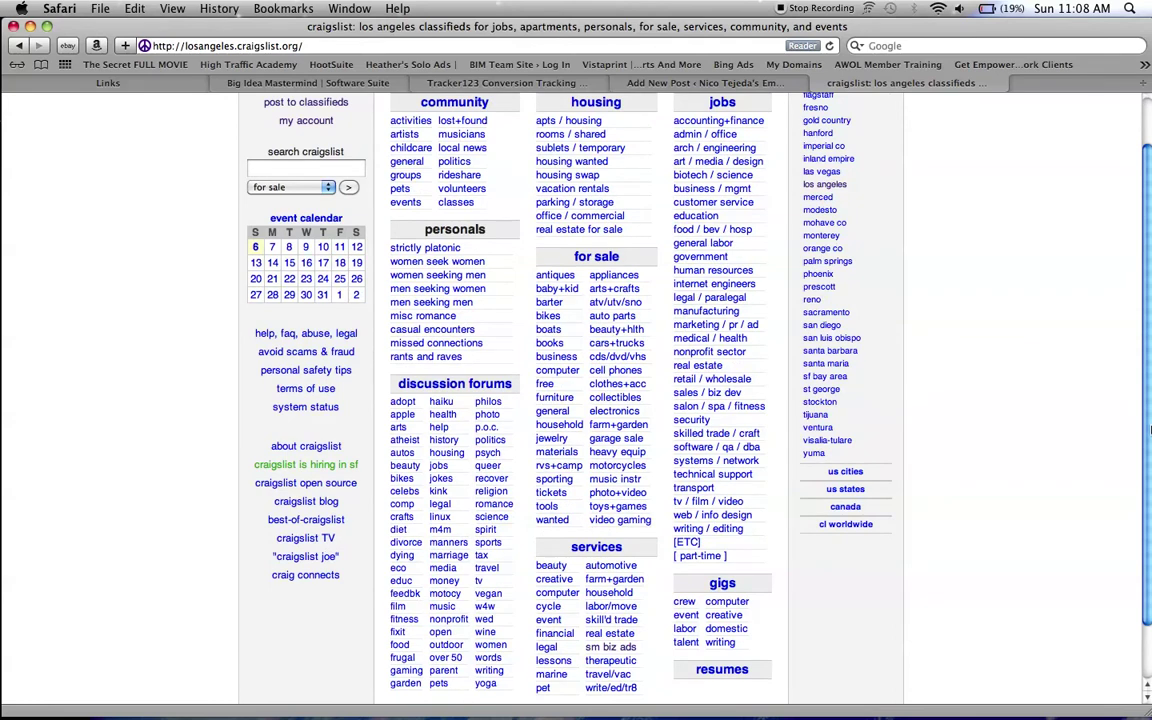
pyautogui.scroll(3, 1149, 428)
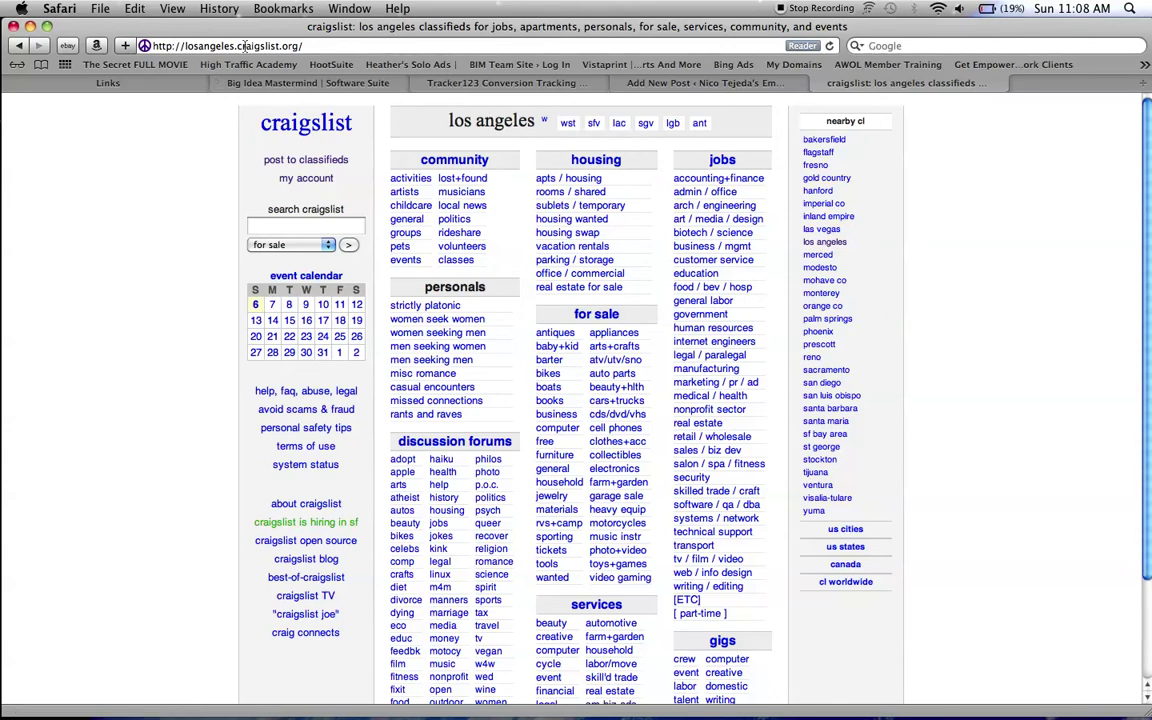
pyautogui.click(845, 529)
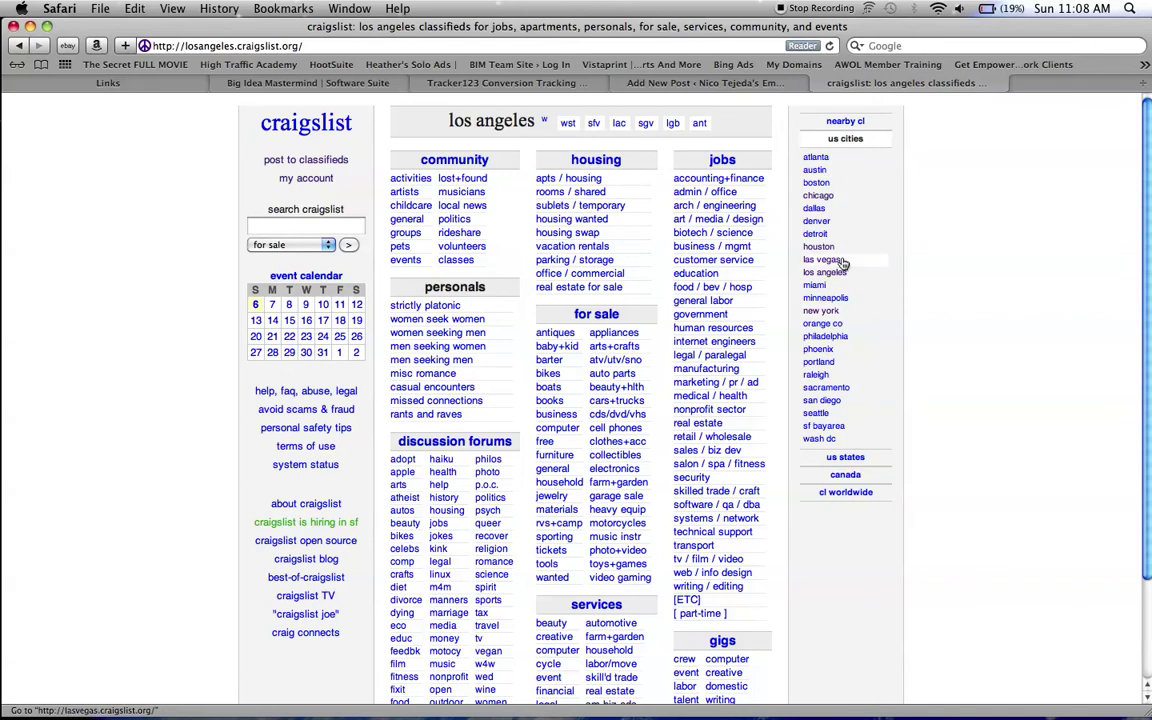
pyautogui.click(822, 273)
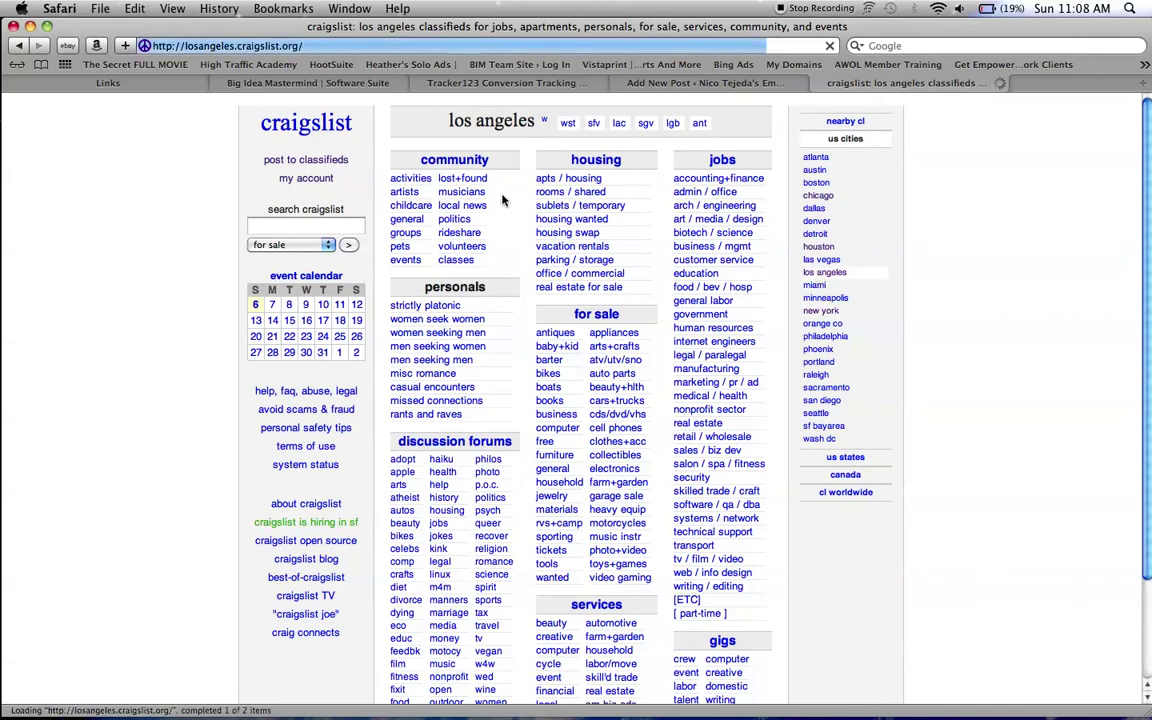
# - Start a new classified posting as a service offered, in the small biz ads category, for the long beach / 562 area
pyautogui.click(305, 162)
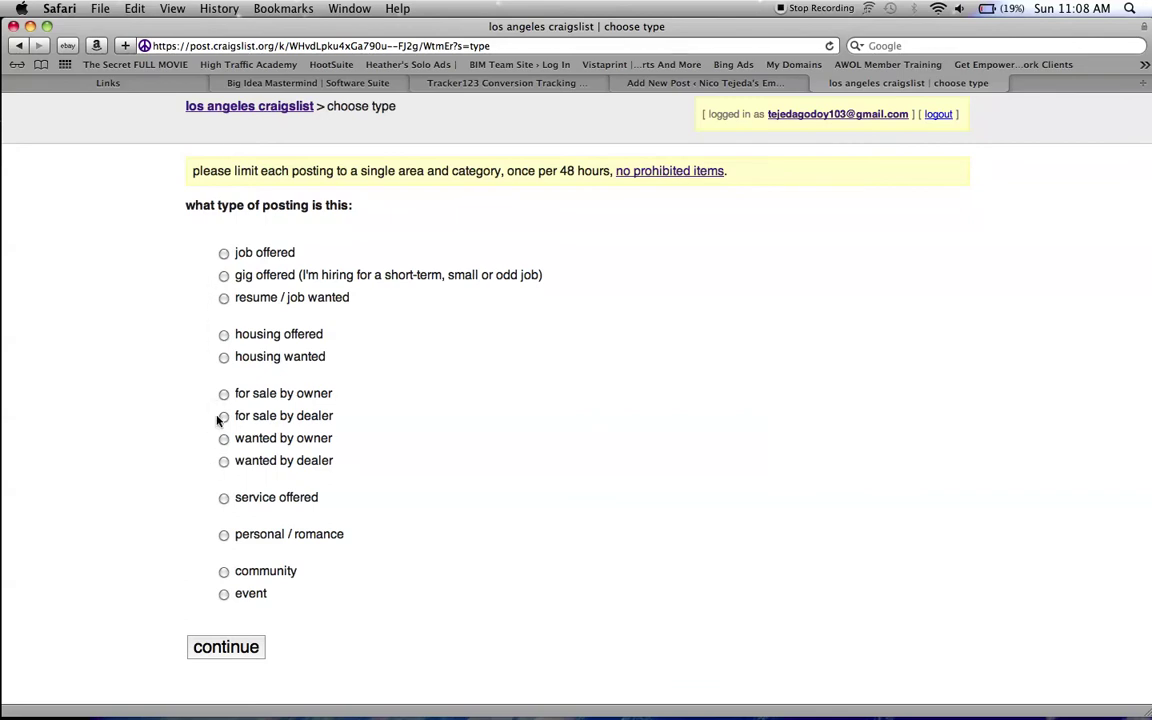
pyautogui.click(224, 499)
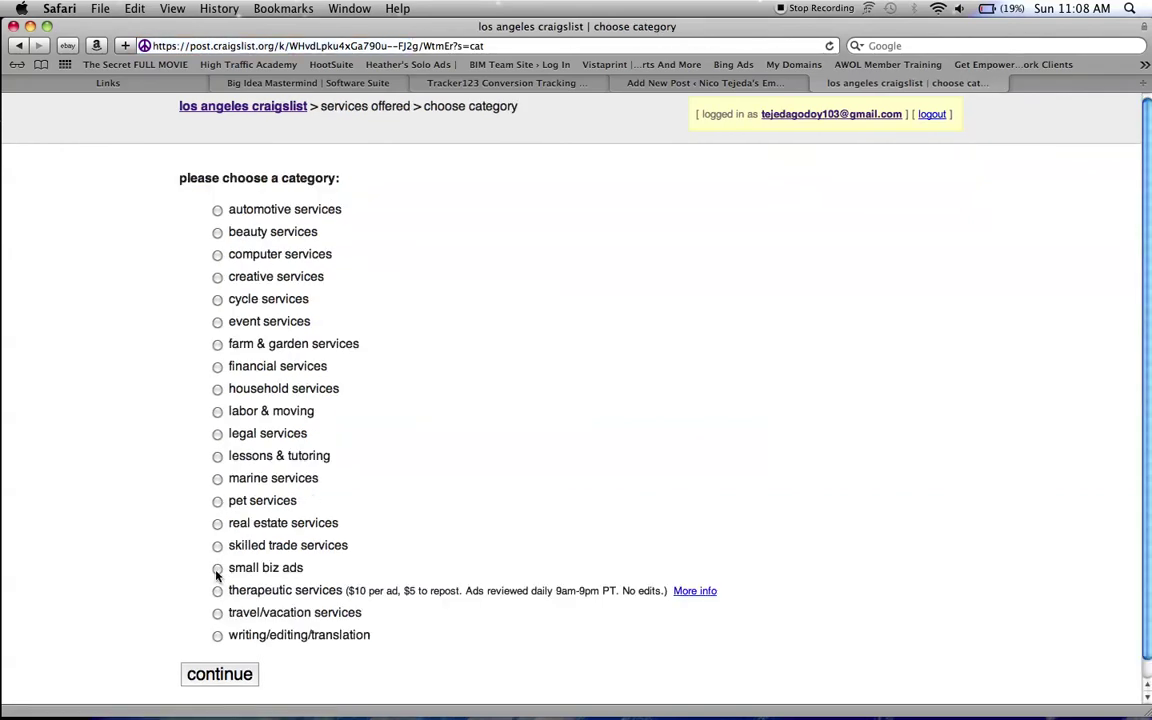
pyautogui.click(217, 570)
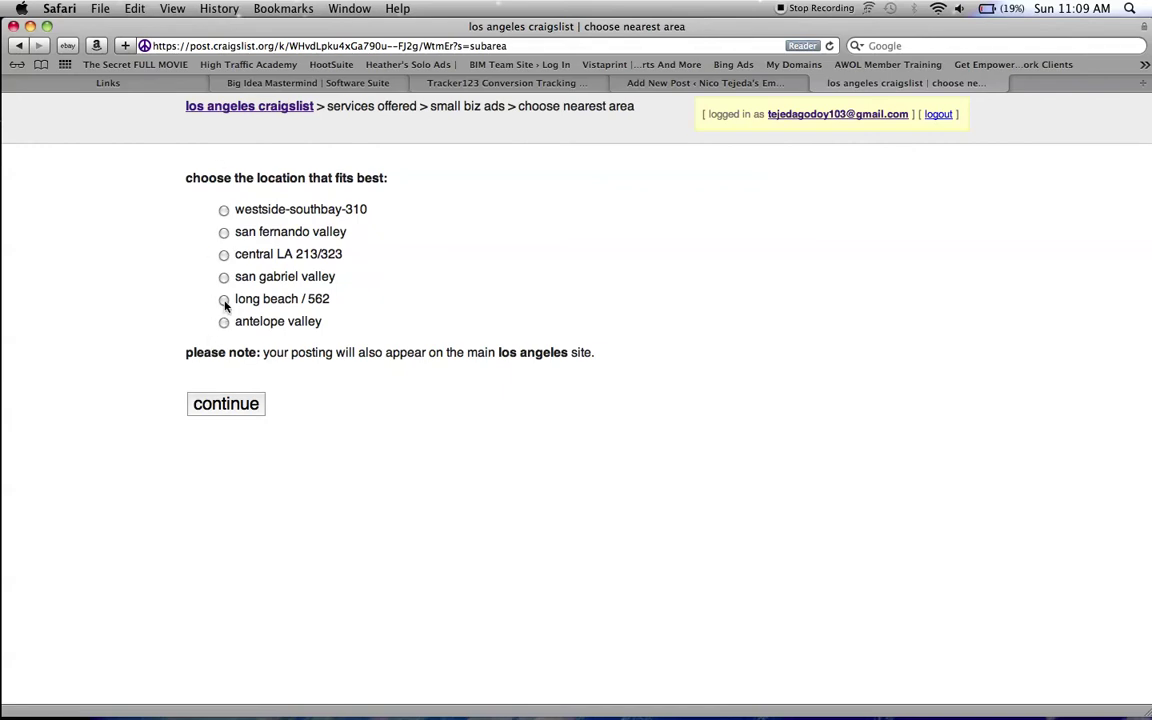
pyautogui.click(224, 301)
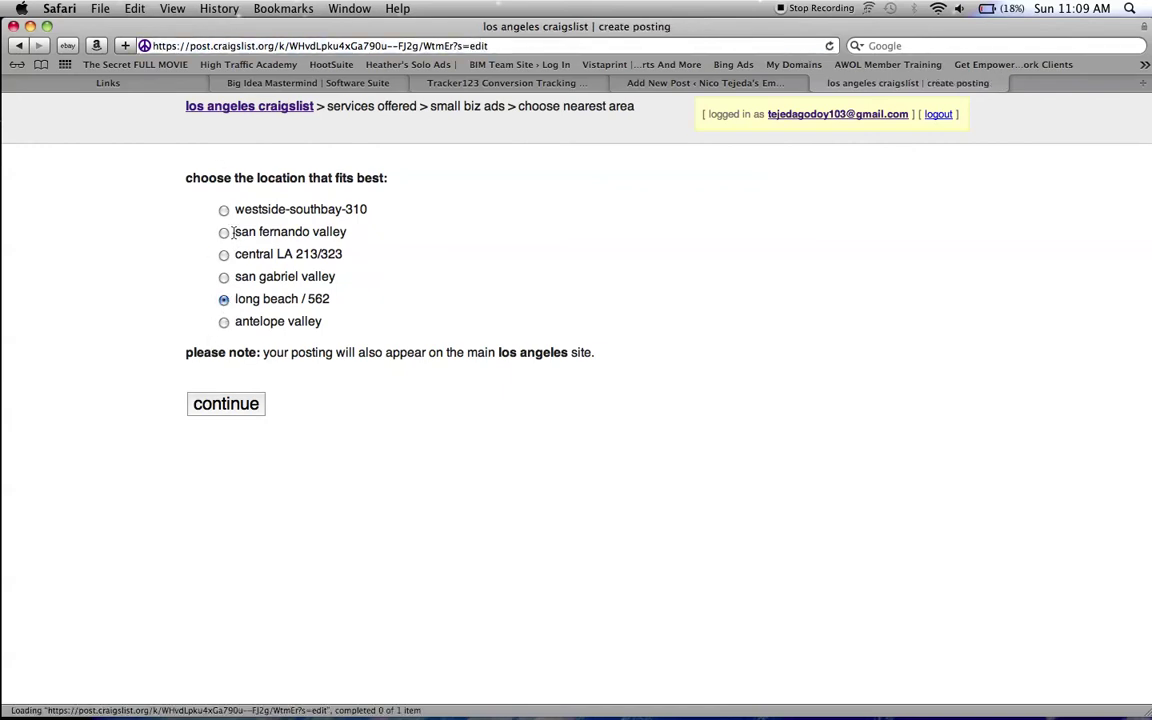
# - Enter "make $10k in 30 days" as the posting title and leave the specific location blank
pyautogui.write('ma')
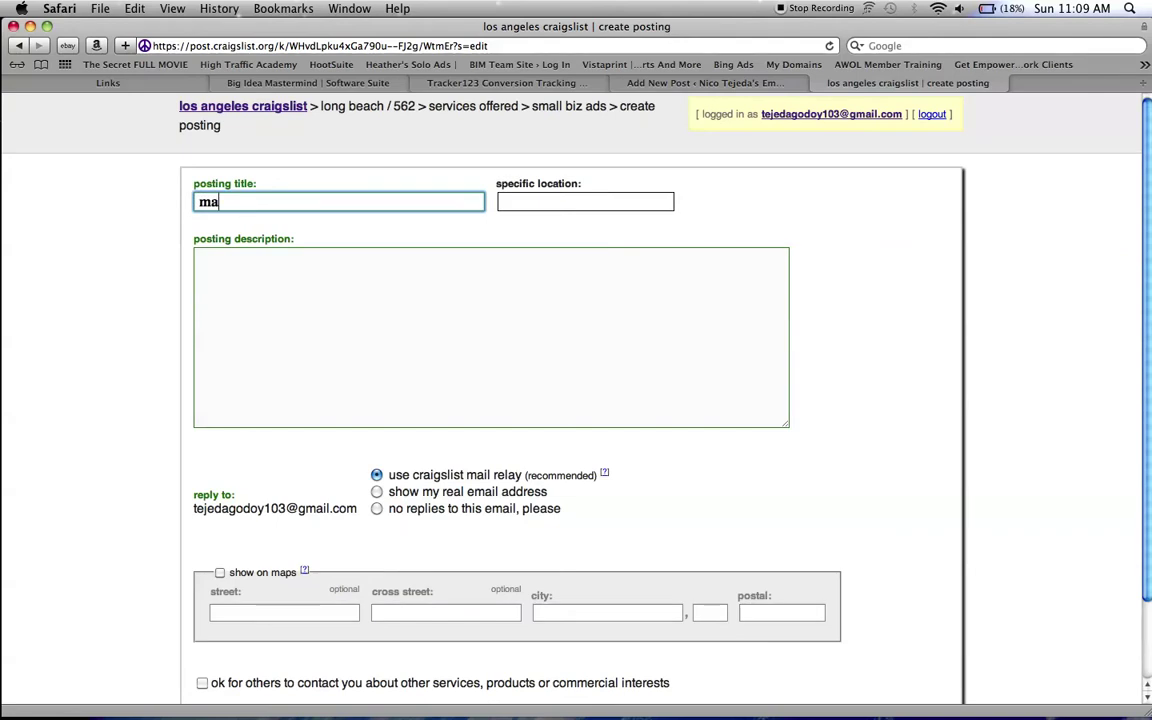
pyautogui.write('k')
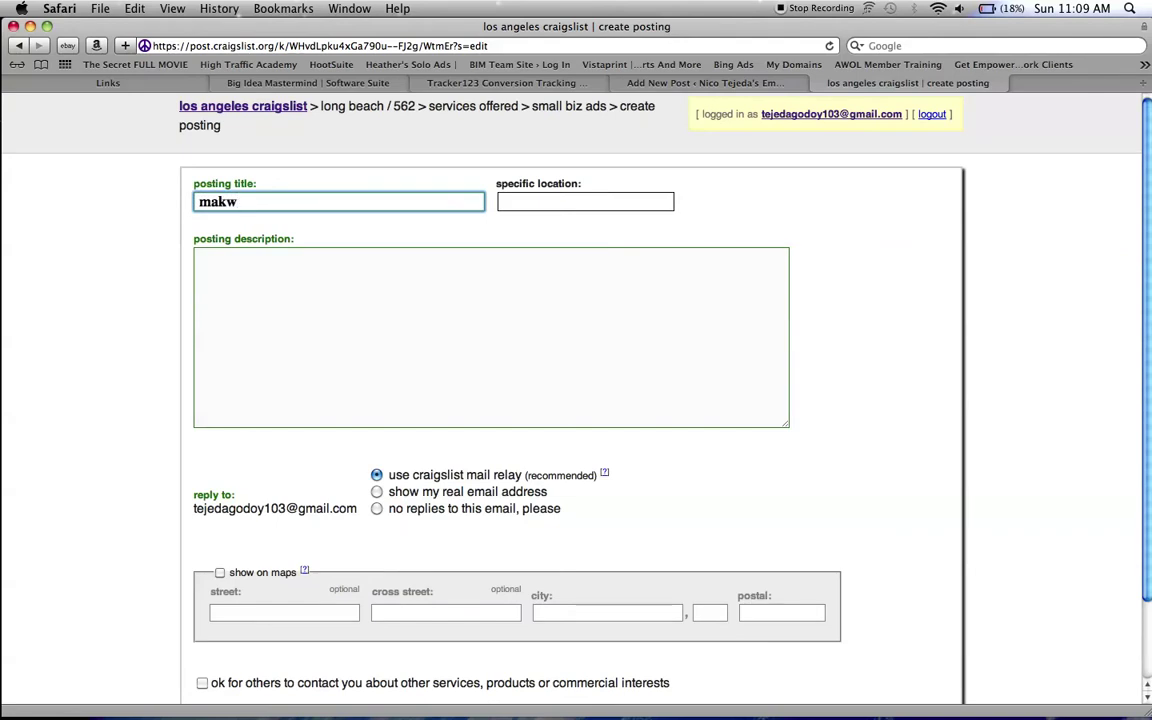
pyautogui.write('e $10 k ')
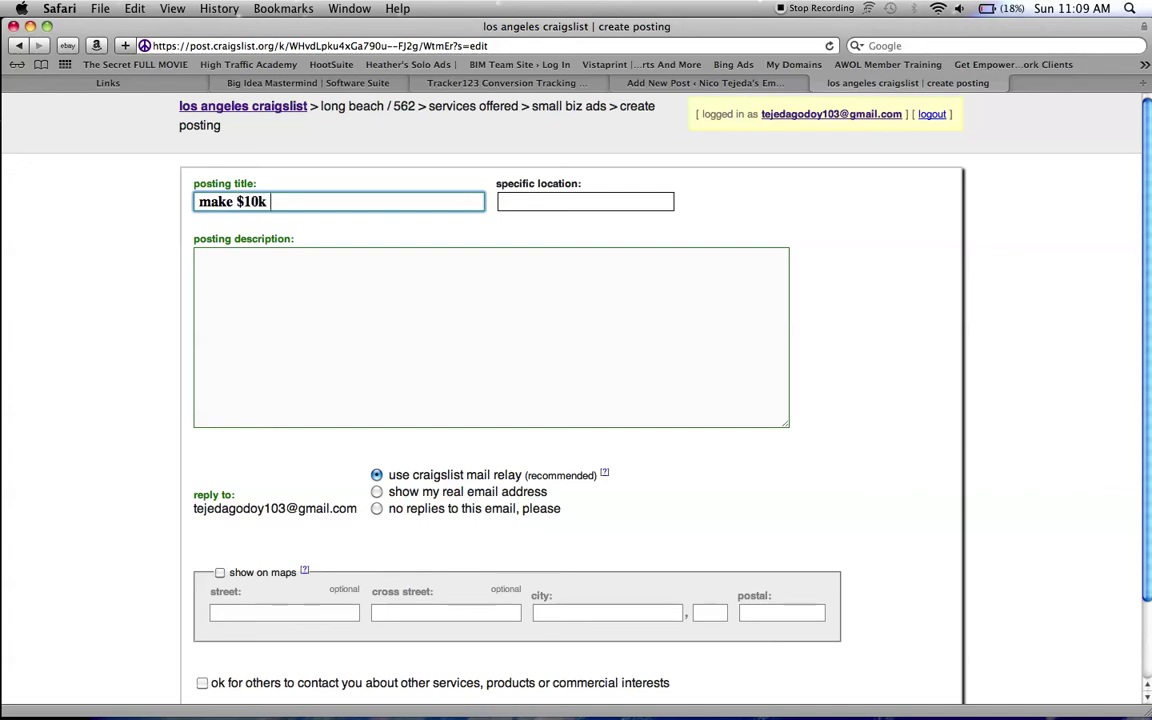
pyautogui.write('in 30 days')
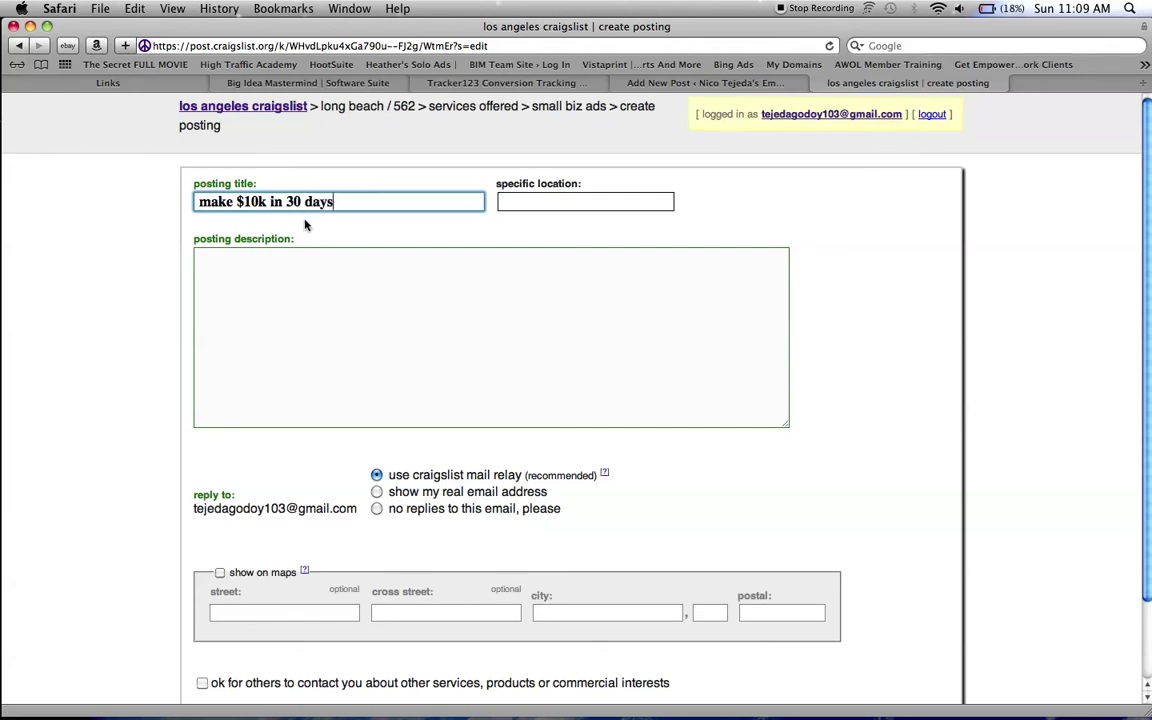
pyautogui.click(551, 203)
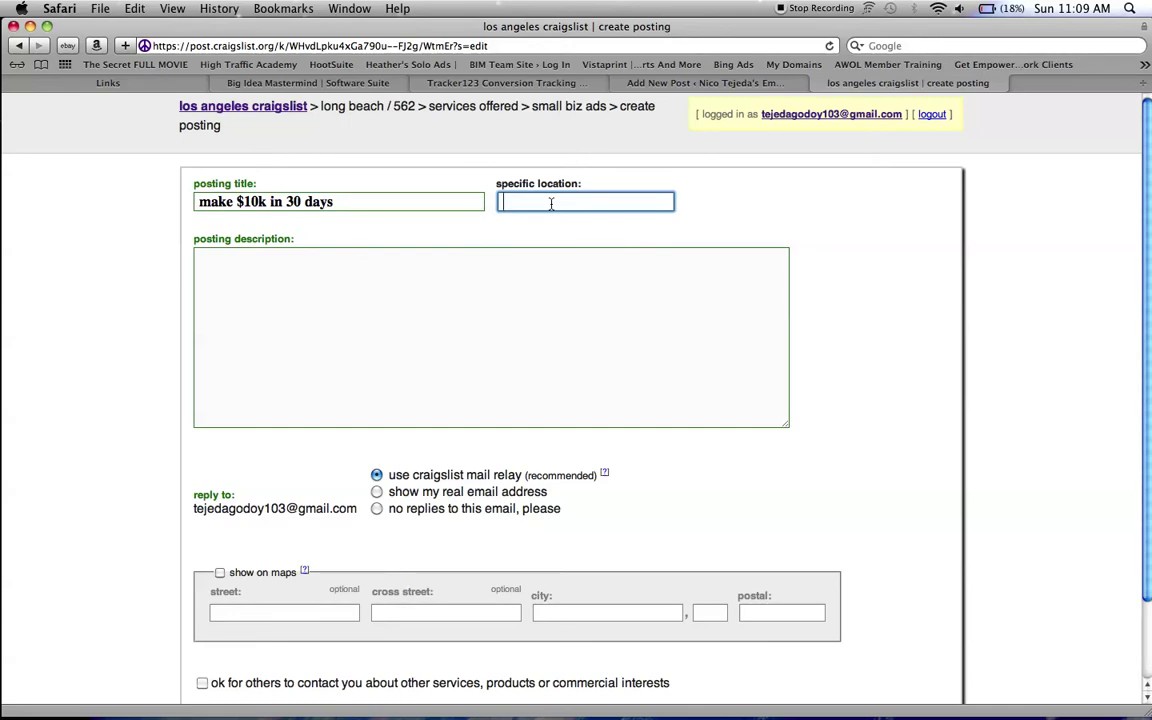
# - Begin the posting description with the line "Earn 100% commissions !"
pyautogui.click(464, 270)
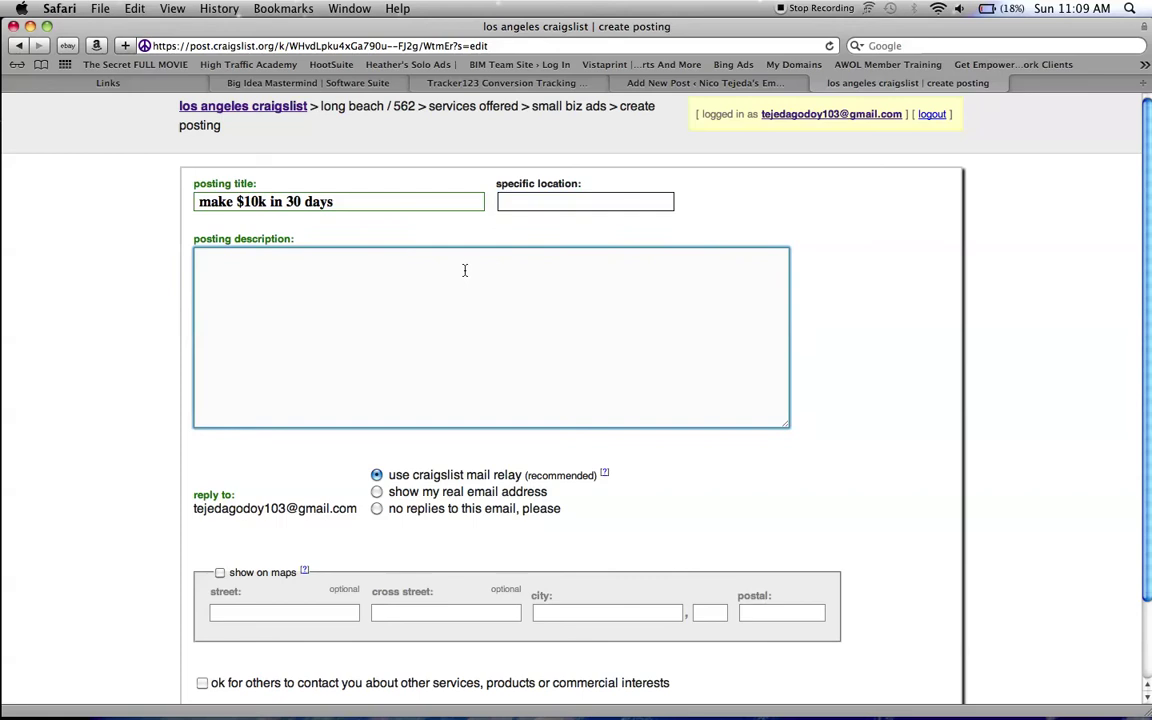
pyautogui.write('Earn 100%')
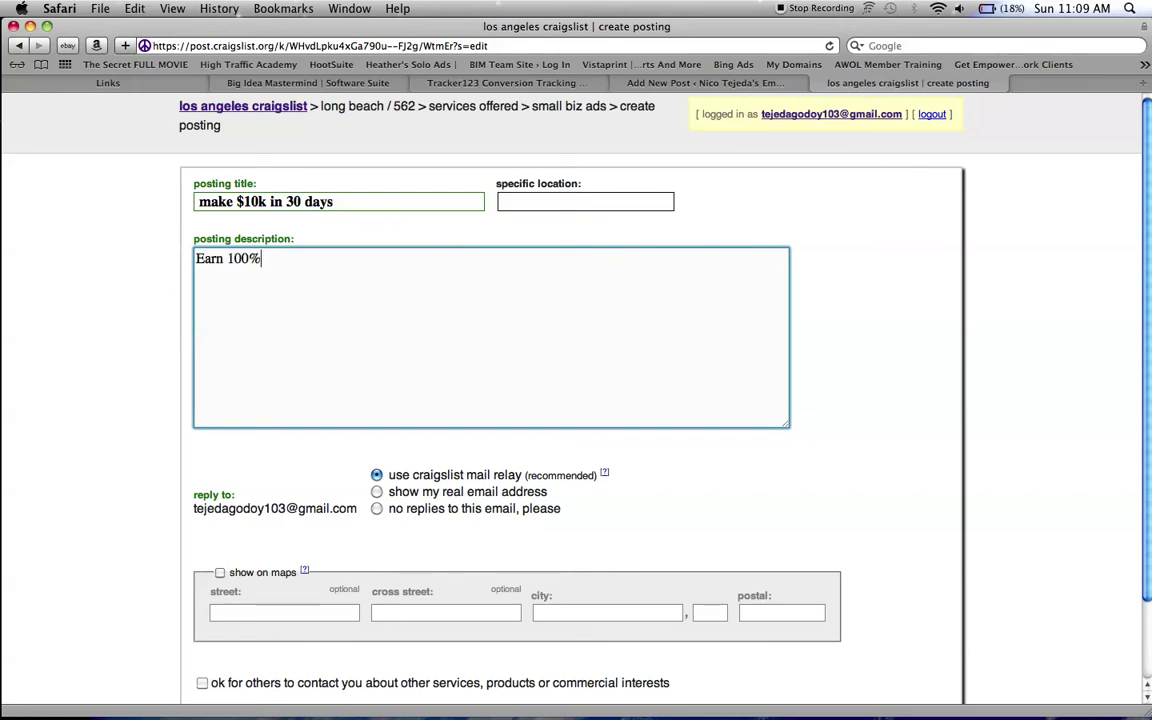
pyautogui.write(' commiss')
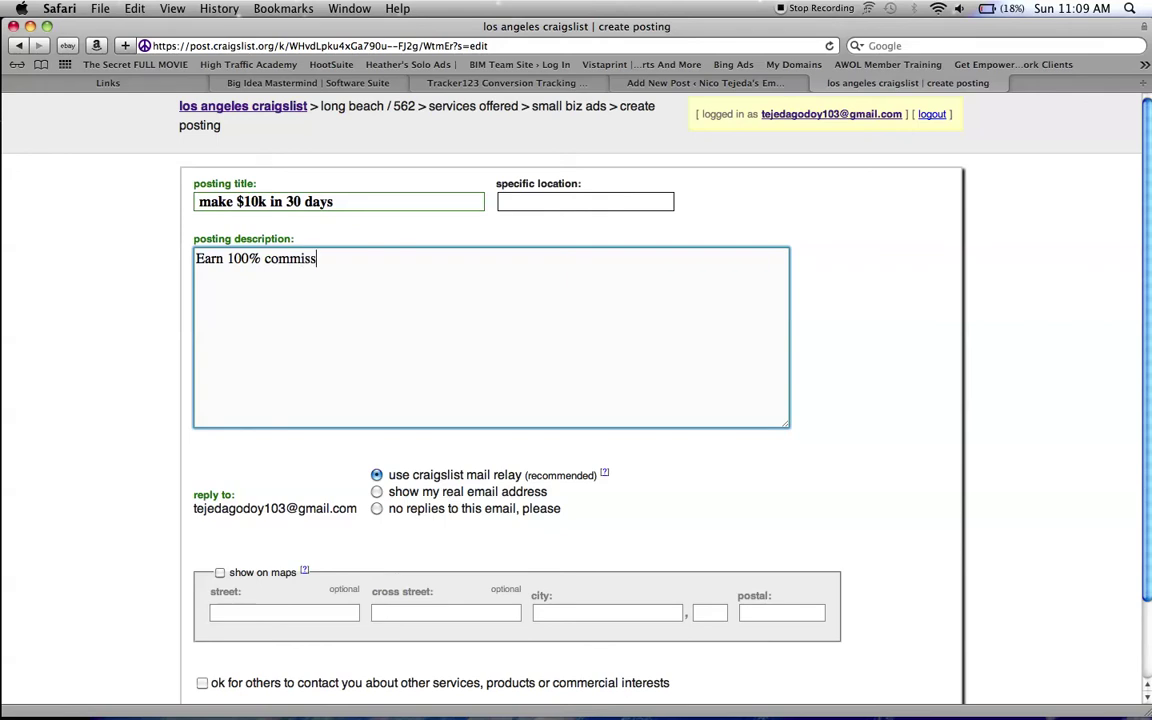
pyautogui.write('ions !')
# - Add the line "our reps are earning up to $3,000 per day" to the description, separated by a blank line
pyautogui.press('Return')
pyautogui.write('our reps')
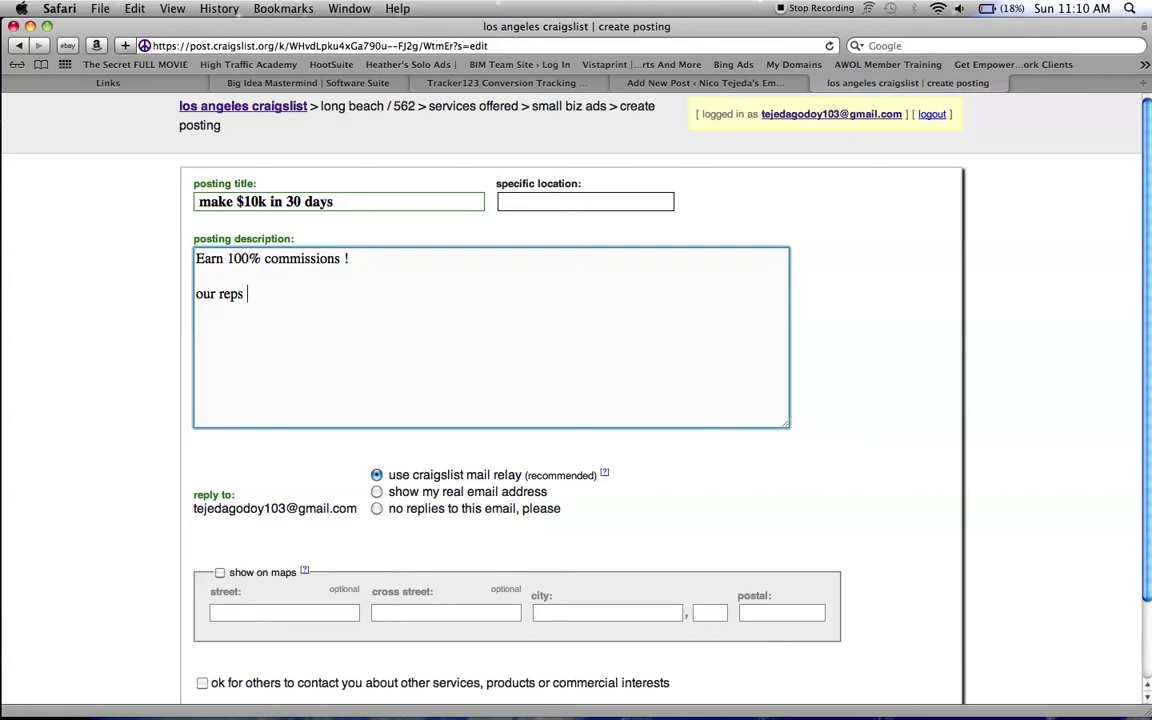
pyautogui.write('are e')
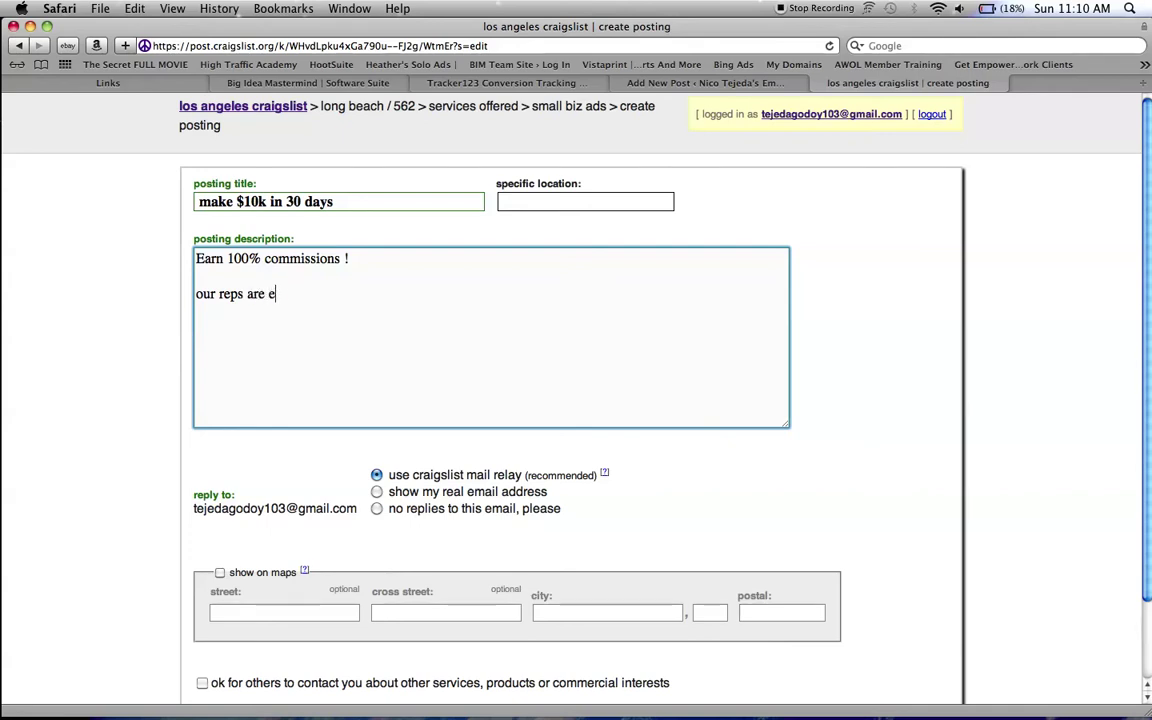
pyautogui.write('anrning')
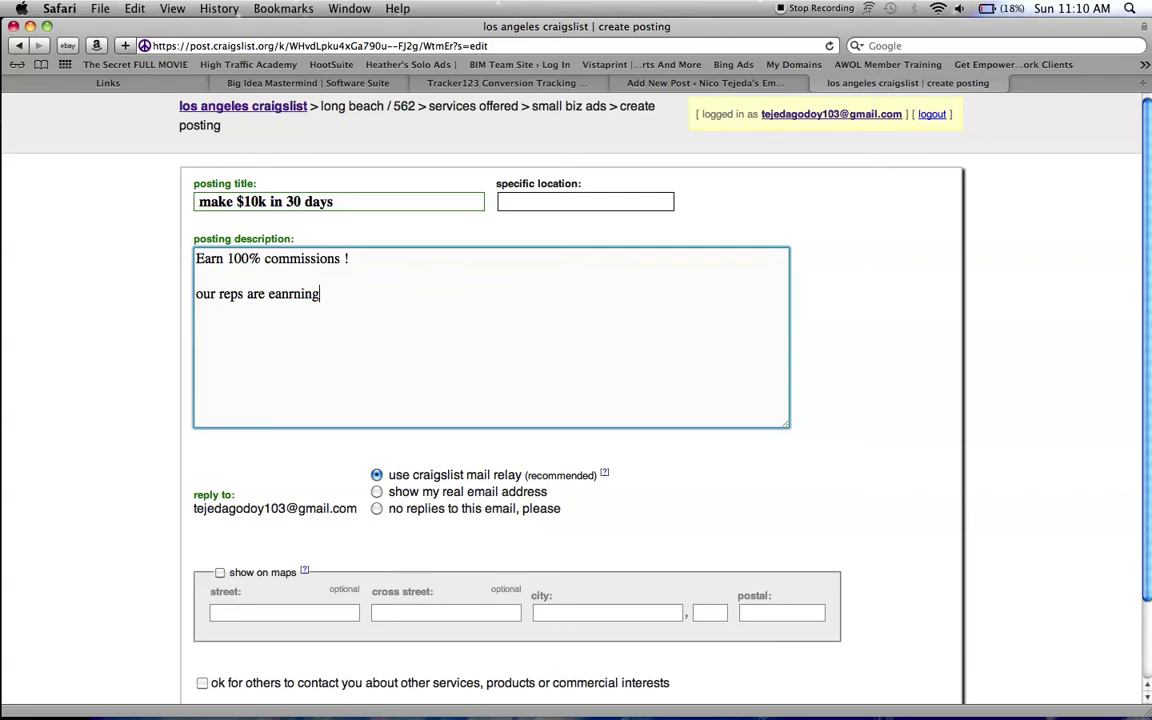
pyautogui.press('BackSpace')
pyautogui.press('BackSpace')
pyautogui.press('BackSpace')
pyautogui.write('rn')
pyautogui.write('g up tp')
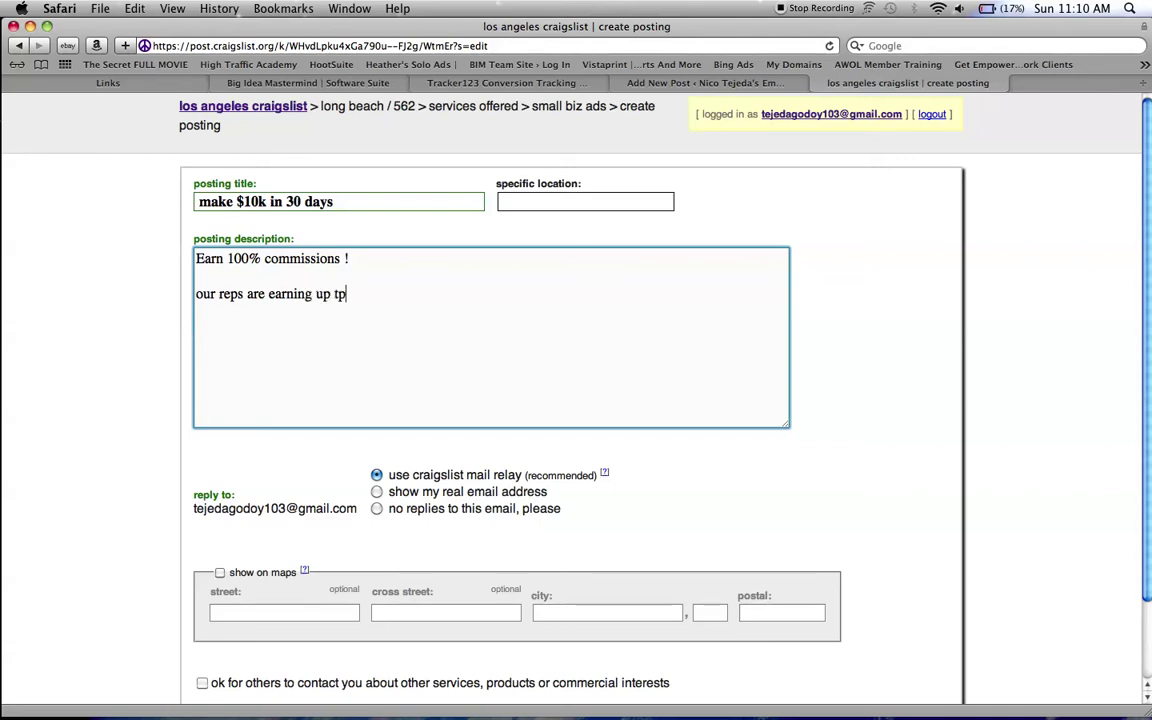
pyautogui.press('BackSpace')
pyautogui.write('o $3,00 per day')
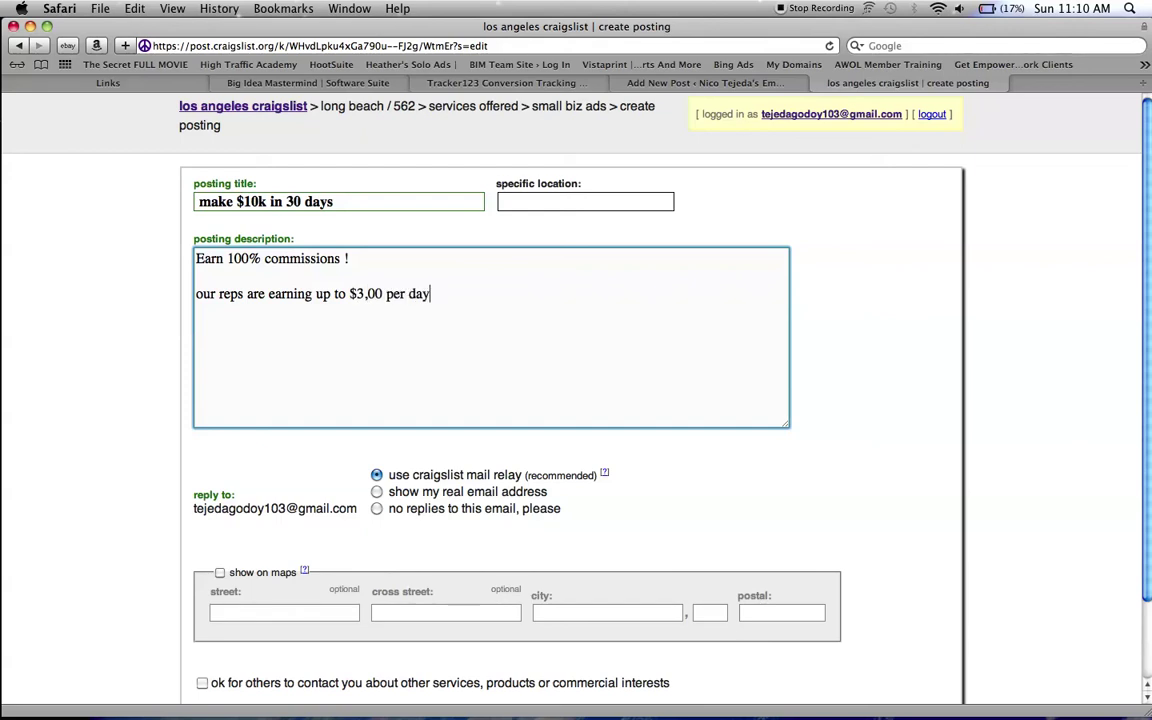
pyautogui.press('BackSpace')
pyautogui.press('BackSpace')
pyautogui.press('BackSpace')
pyautogui.press('BackSpace')
pyautogui.press('BackSpace')
pyautogui.press('BackSpace')
pyautogui.write('0 per day')
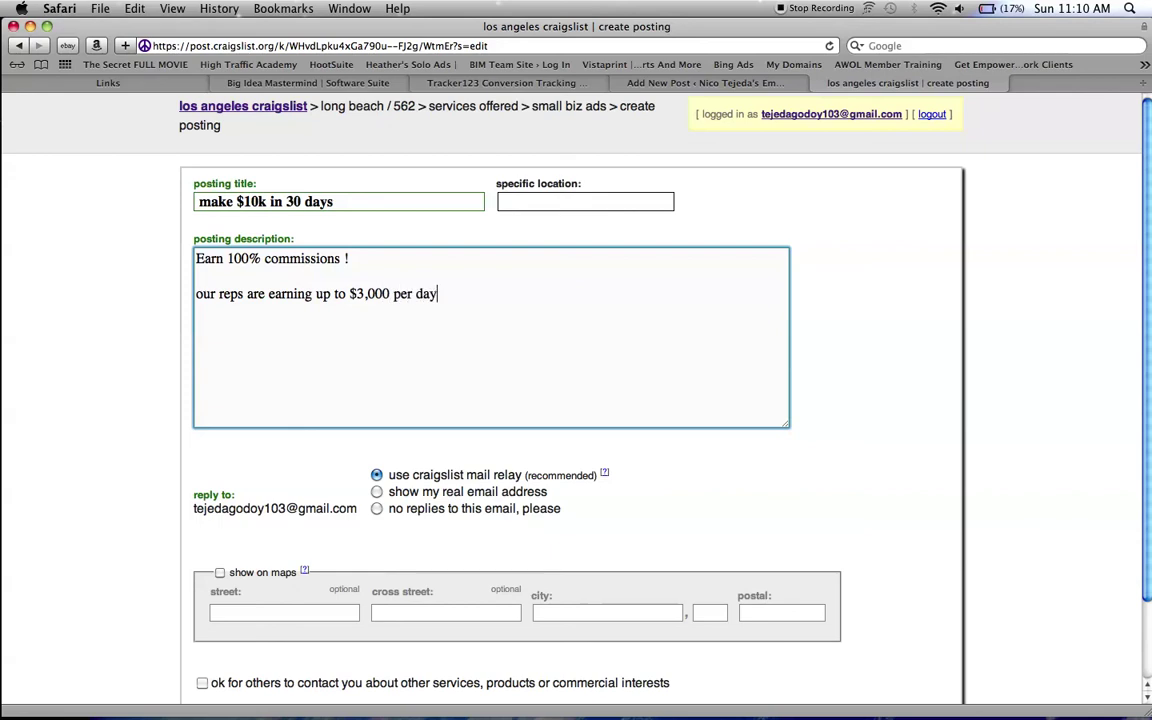
# - Add the line "looking for self motivated people" to the description after a blank line
pyautogui.press('Return')
pyautogui.press('Return')
pyautogui.write('looking for ')
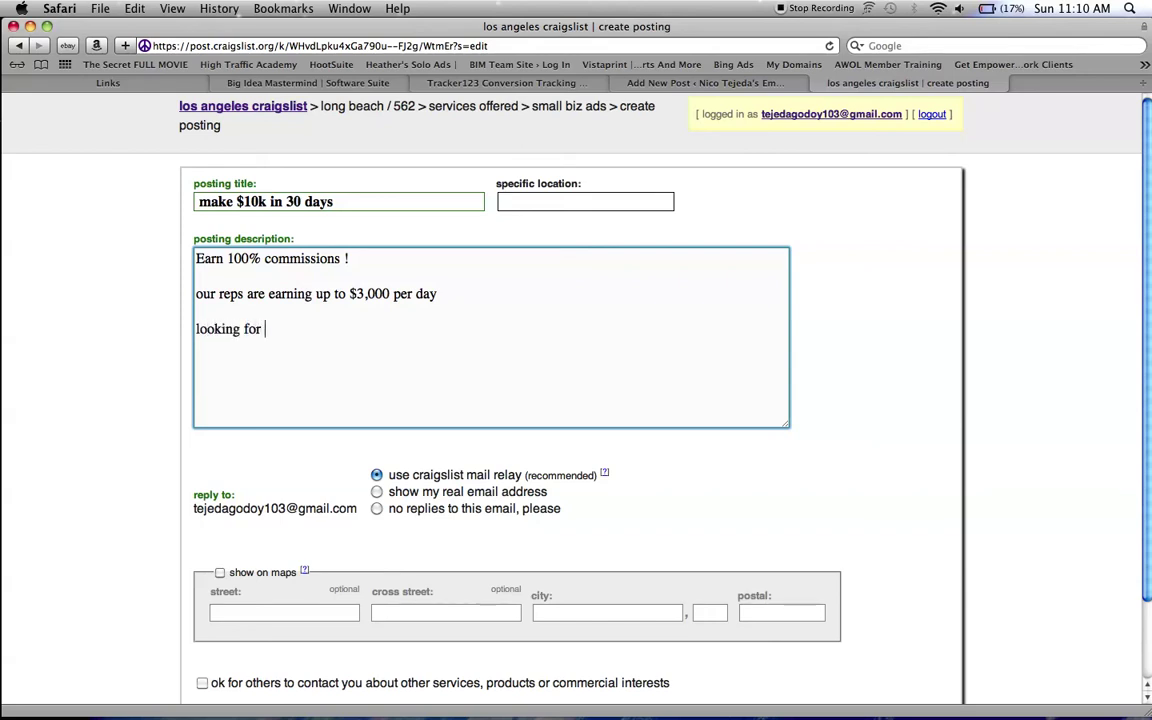
pyautogui.write('self motivat')
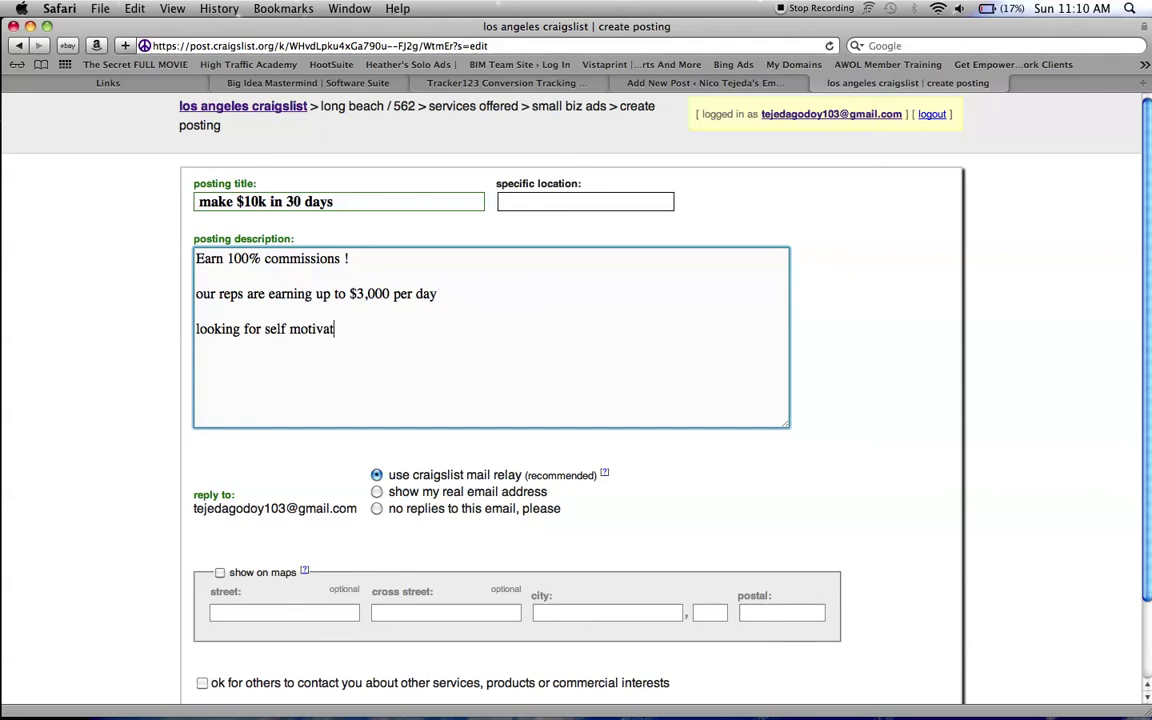
pyautogui.write('ed people')
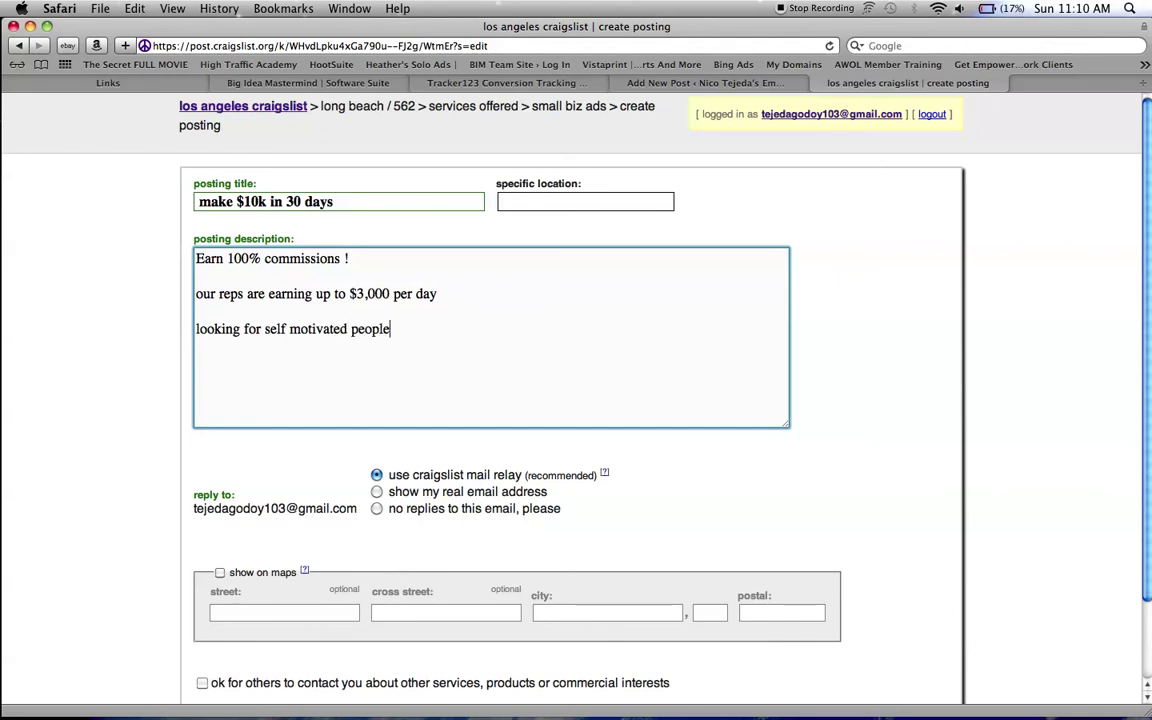
# - Add the line "start right away just go to :" to the description, followed by a blank line
pyautogui.press('Return')
pyautogui.write('start right away ')
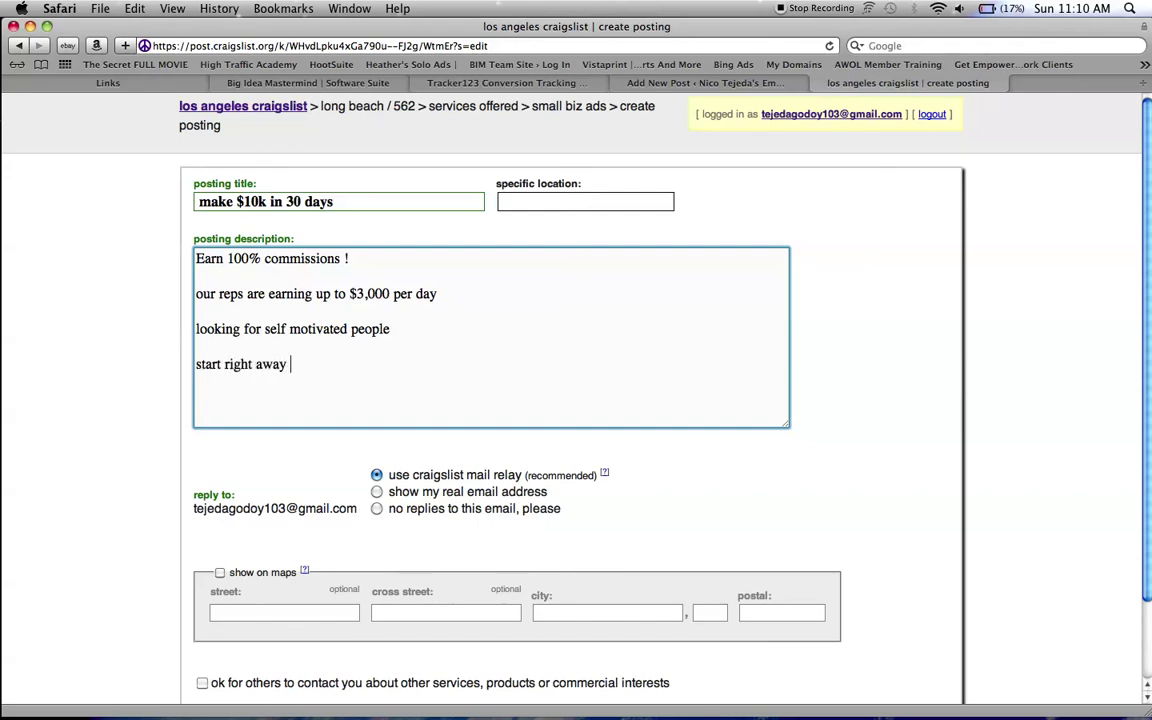
pyautogui.write('just go to :')
pyautogui.press('Return')
pyautogui.press('Return')
# - Paste the copied tracker123.bim-suite.com tracking link on the last line of the description
pyautogui.rightClick(204, 395)
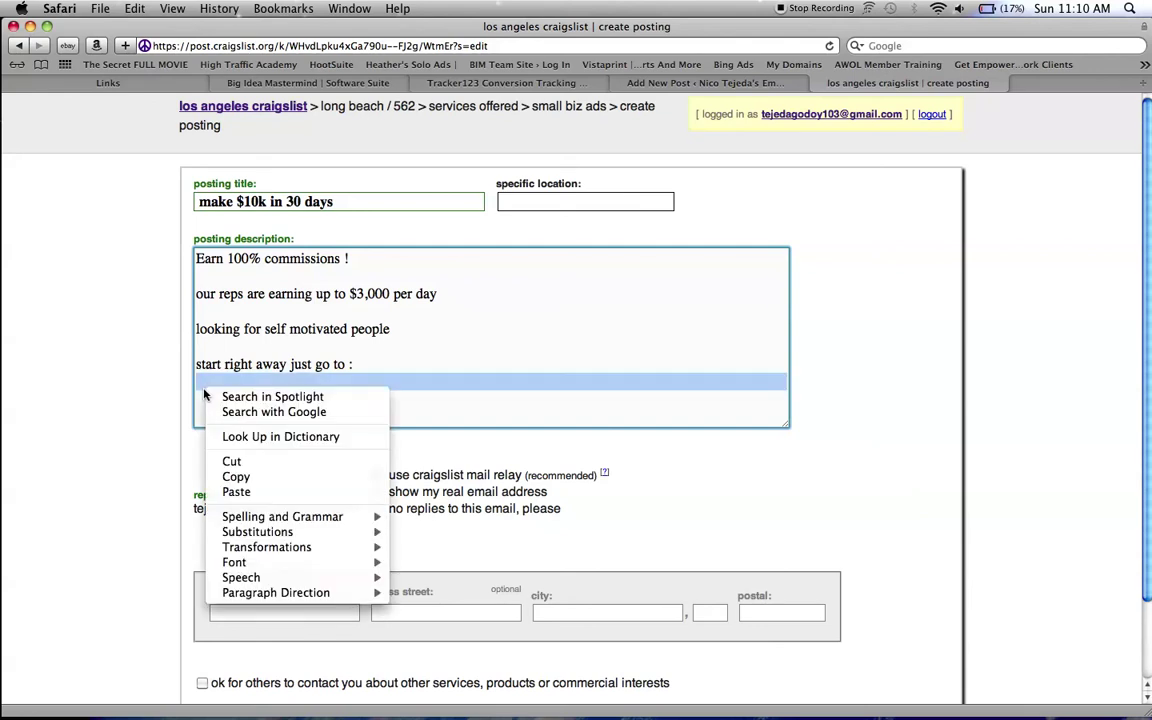
pyautogui.click(201, 399)
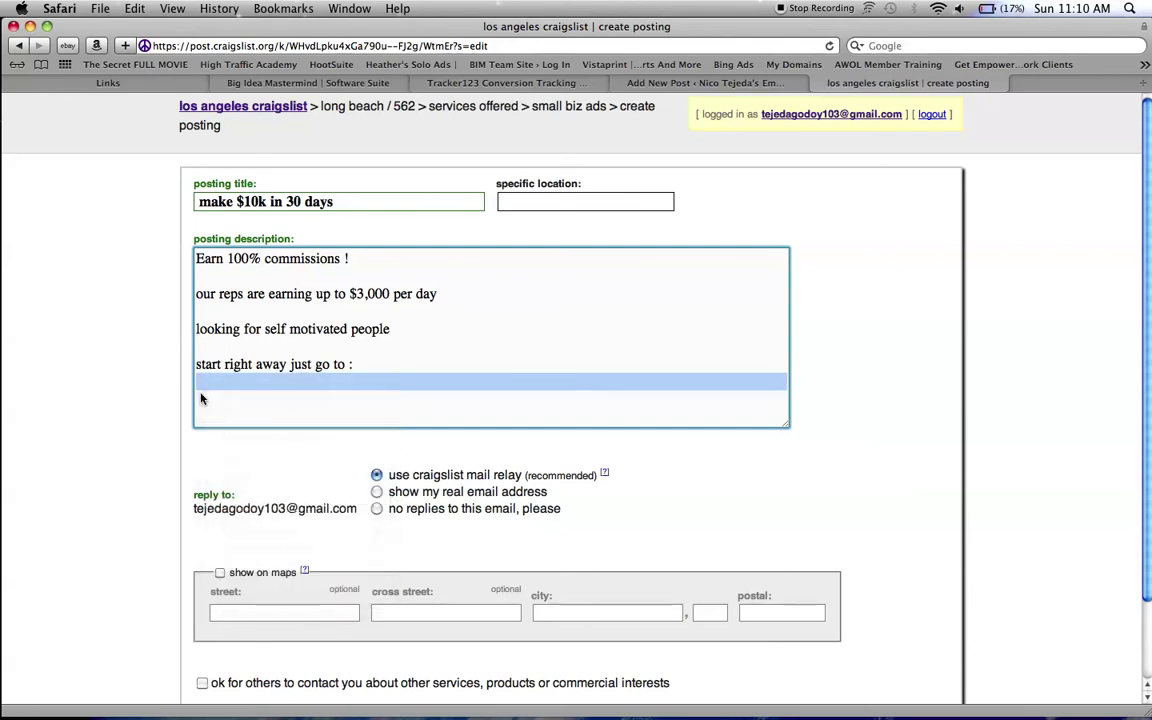
pyautogui.rightClick(201, 399)
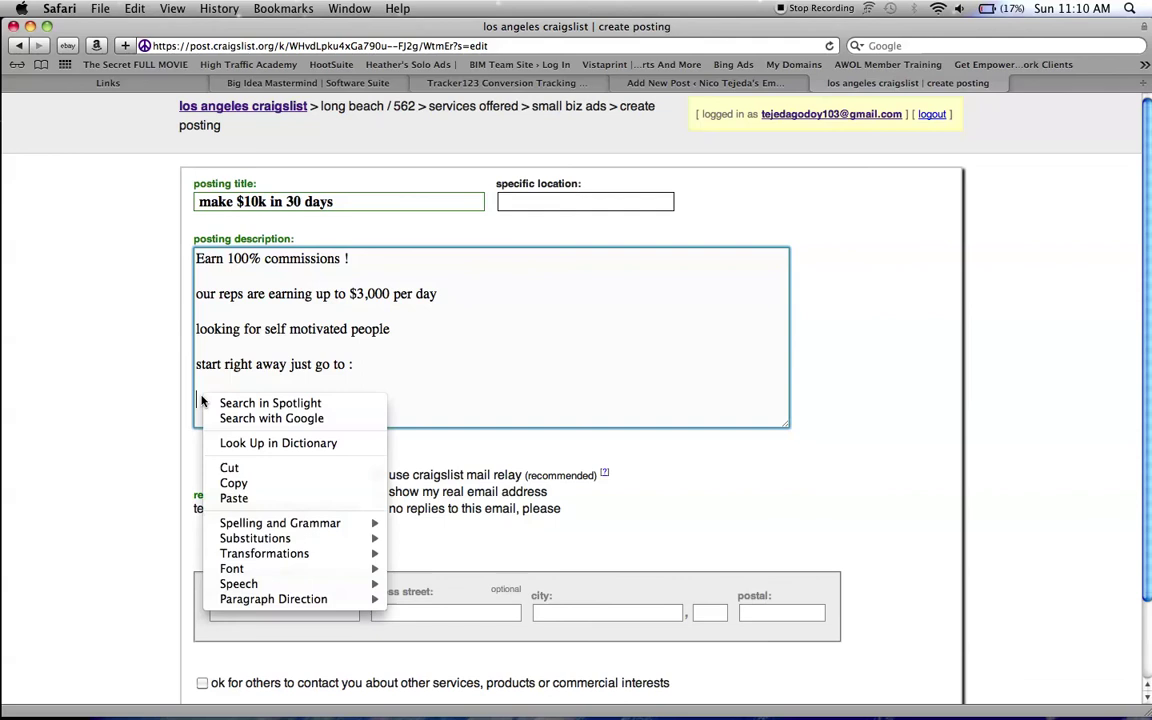
pyautogui.click(250, 499)
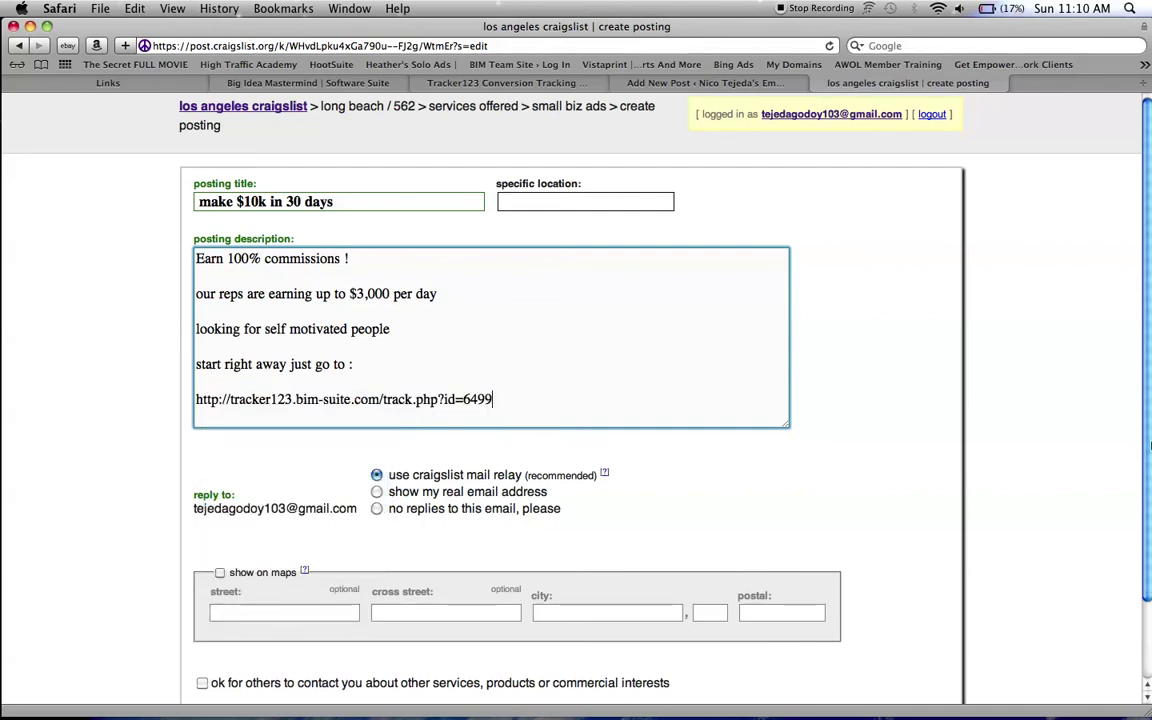
# - Allow others to make contact about other services, products or commercial interests, and submit the posting form
pyautogui.scroll(-2, 1150, 447)
pyautogui.click(310, 598)
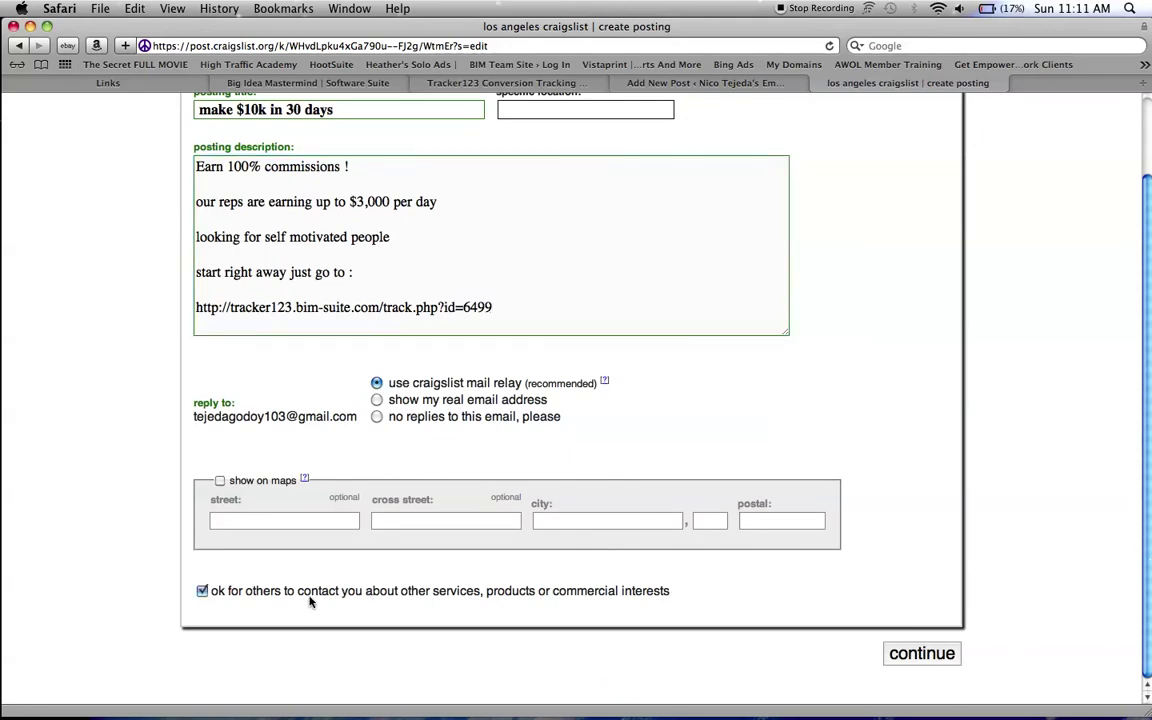
pyautogui.click(918, 666)
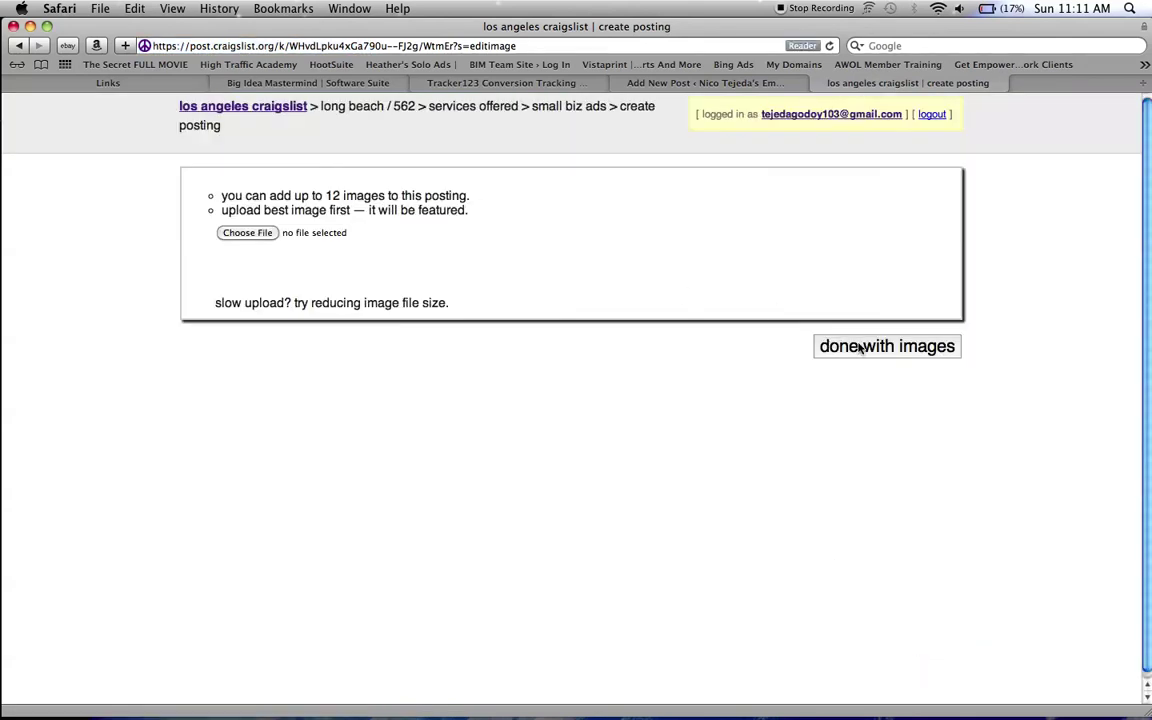
# - Publish the posting without any images and return to the Los Angeles craigslist home page
pyautogui.click(879, 352)
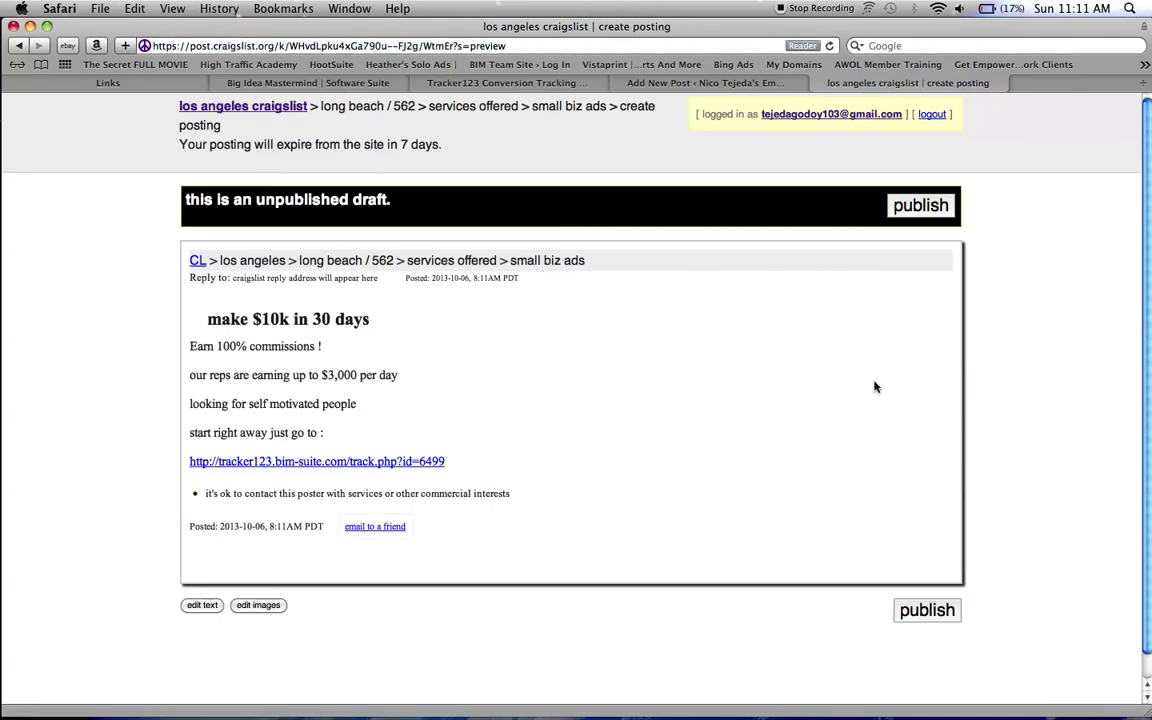
pyautogui.click(930, 614)
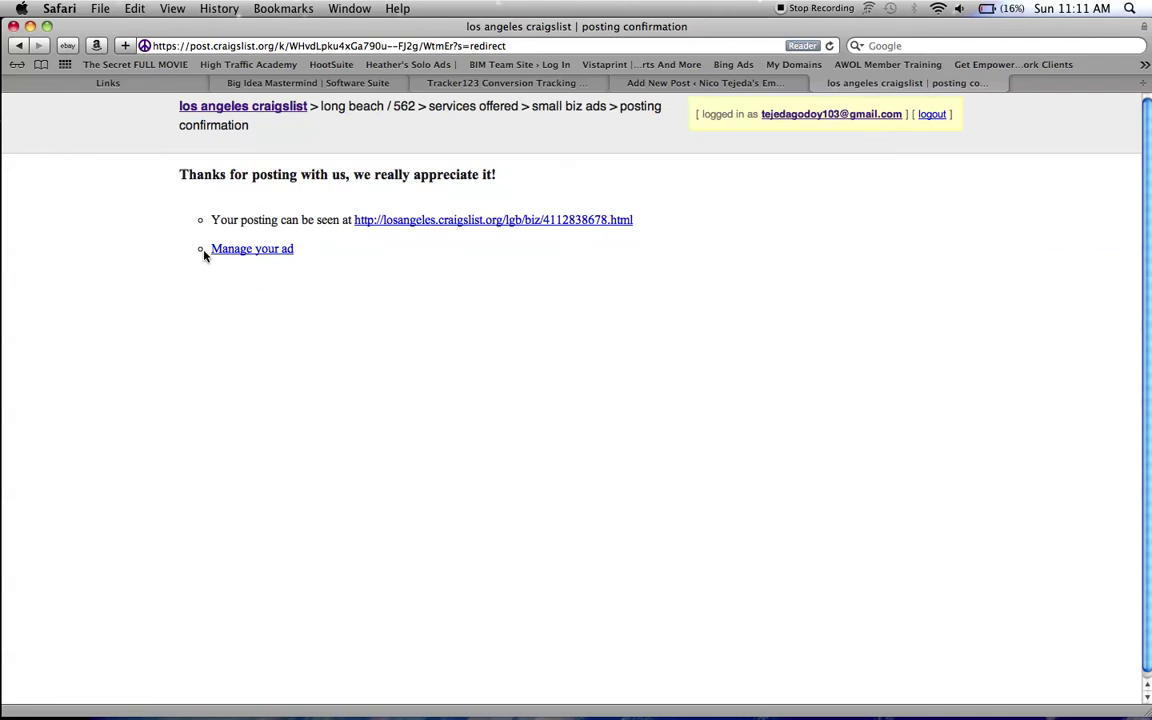
pyautogui.click(212, 109)
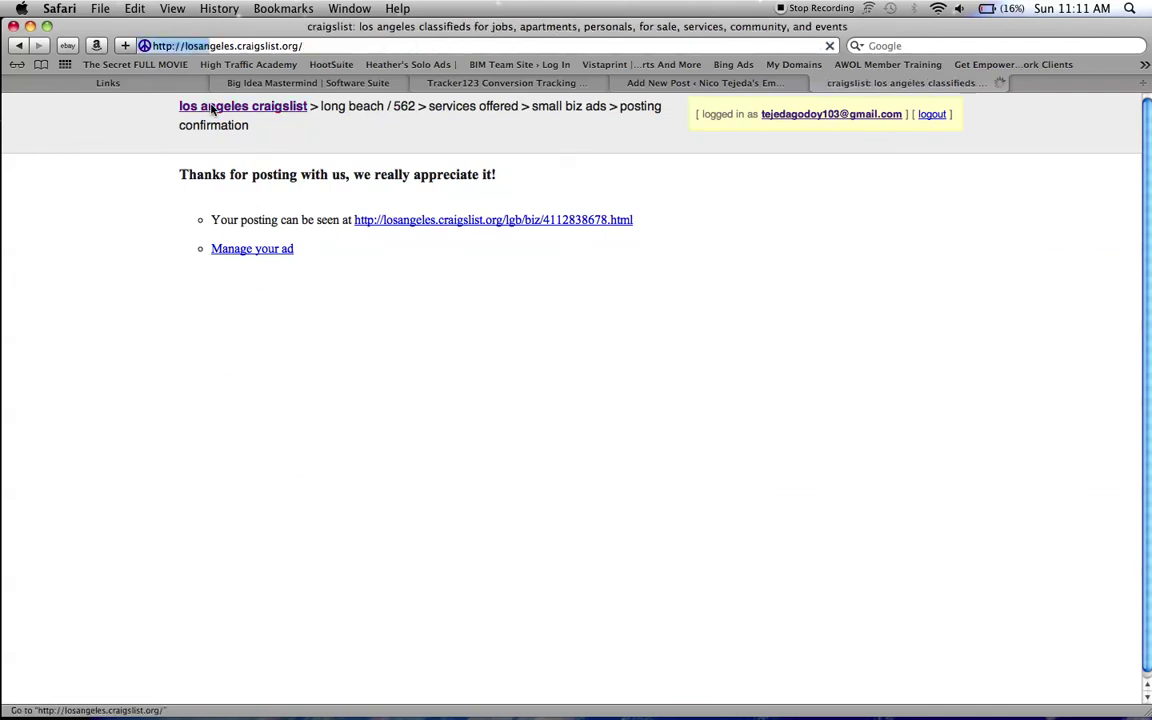